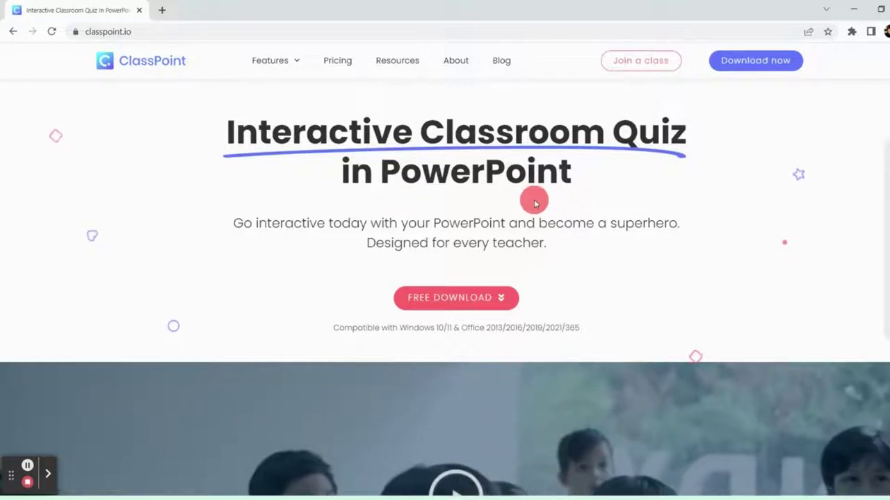
Step: Browse the ClassPoint web page and start the FREE DOWNLOAD of the installer
scroll(536, 208, "down", 3)
scroll(537, 207, "down", 5)
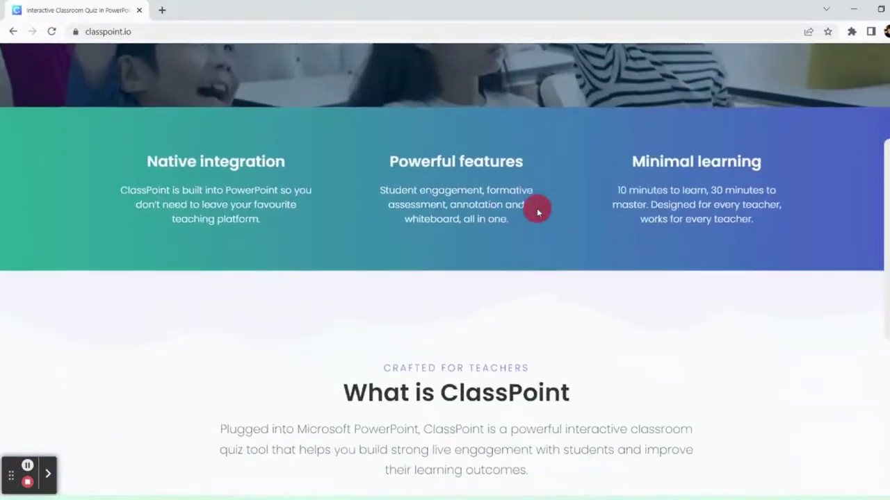
scroll(536, 207, "up", 1)
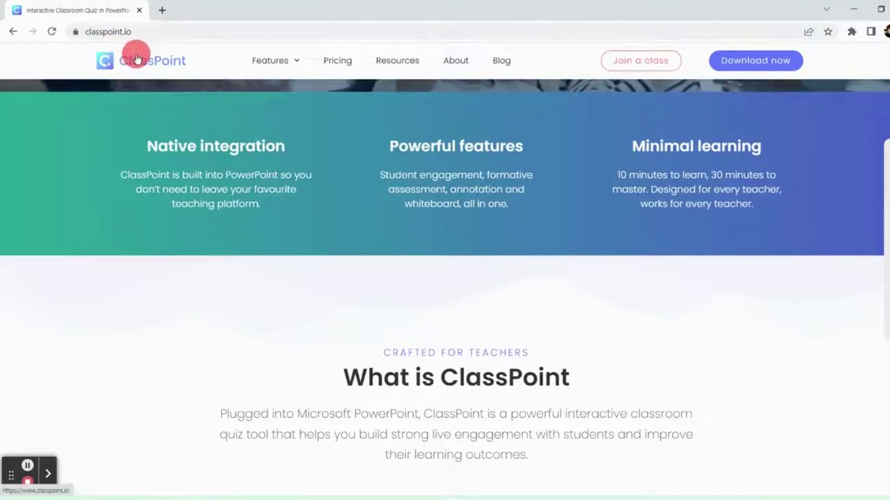
scroll(363, 233, "down", 1)
scroll(362, 233, "down", 3)
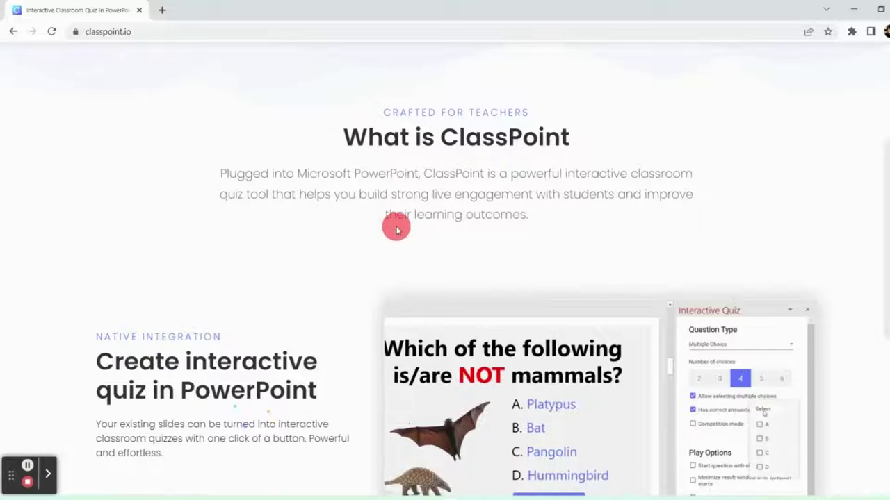
scroll(397, 228, "down", 2)
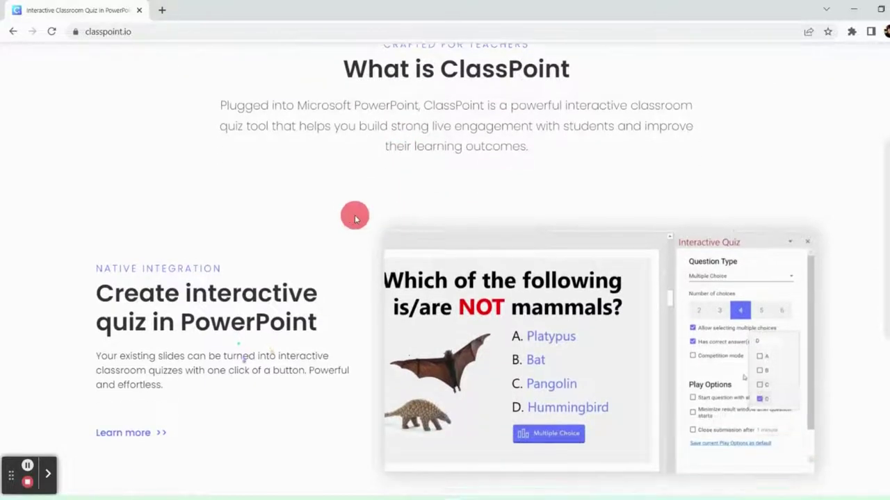
scroll(354, 218, "down", 1)
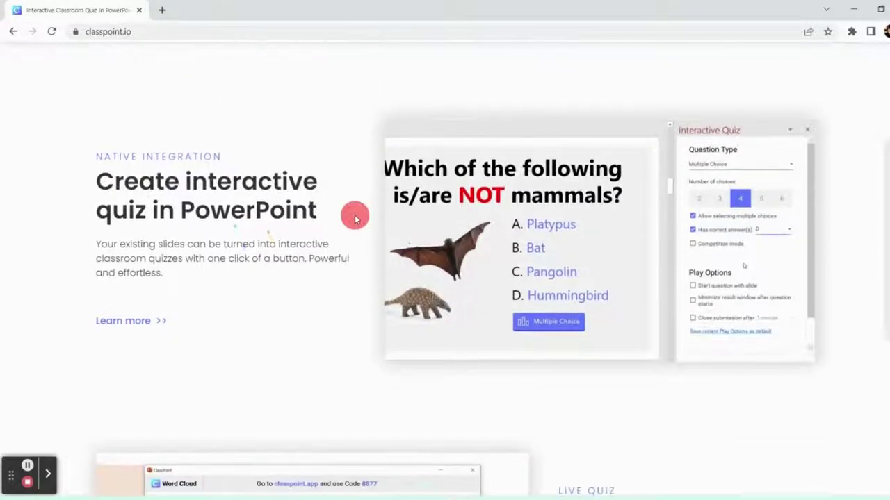
scroll(309, 285, "down", 4)
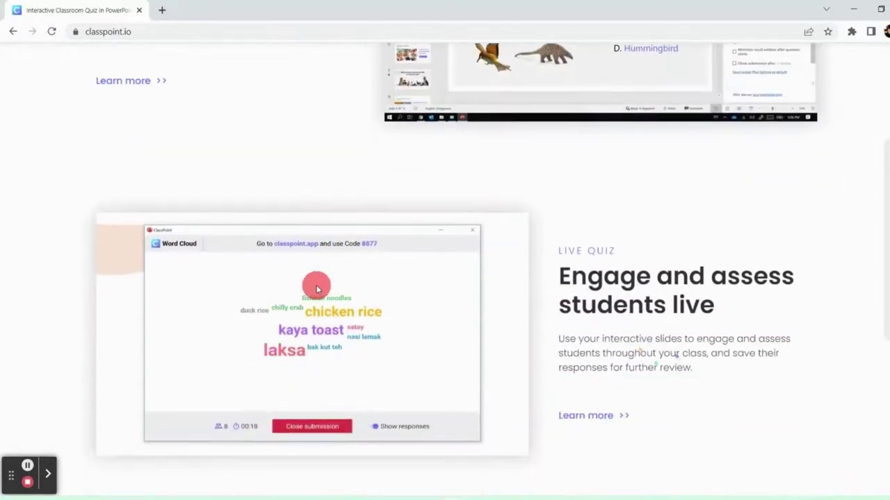
scroll(316, 289, "down", 1)
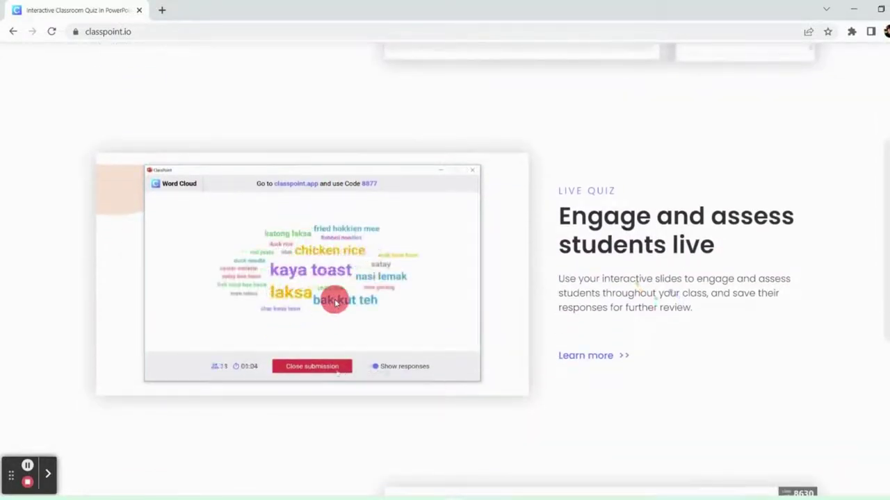
scroll(334, 300, "down", 3)
scroll(334, 301, "down", 1)
scroll(334, 300, "down", 1)
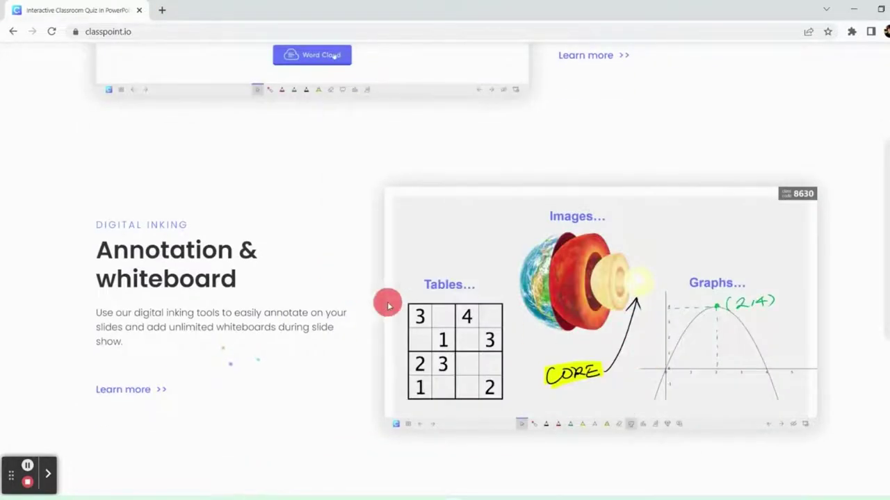
scroll(363, 303, "down", 4)
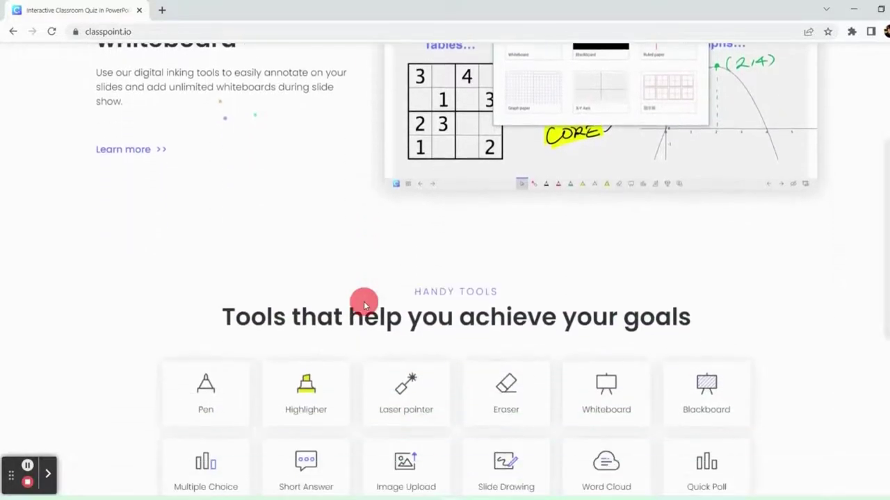
scroll(364, 303, "down", 1)
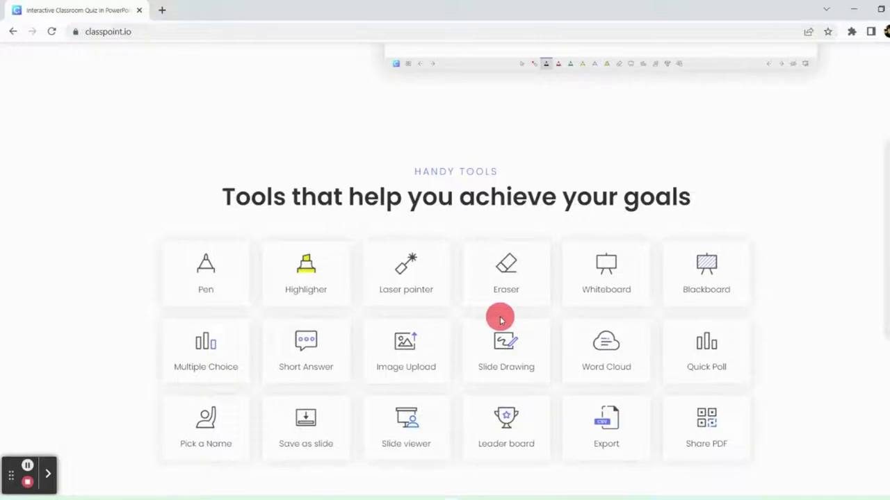
scroll(268, 246, "up", 3)
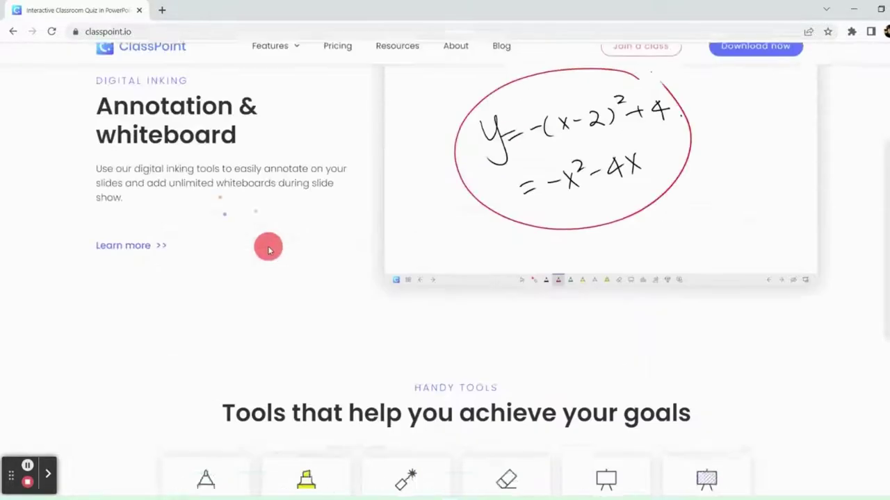
scroll(268, 246, "up", 5)
scroll(268, 246, "up", 4)
scroll(268, 246, "up", 5)
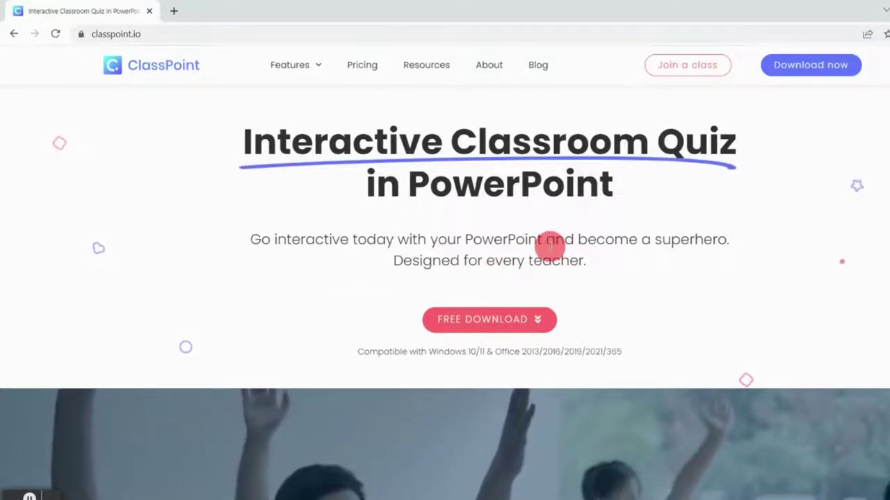
scroll(538, 274, "down", 2)
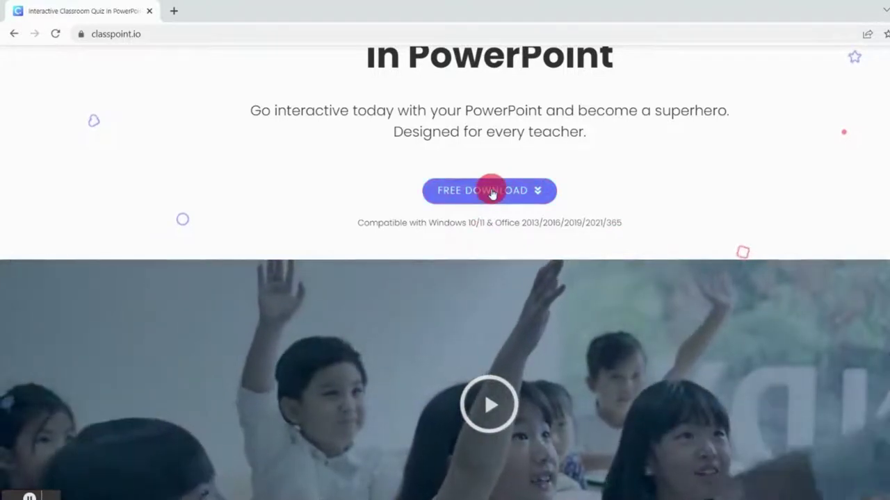
left_click(492, 193)
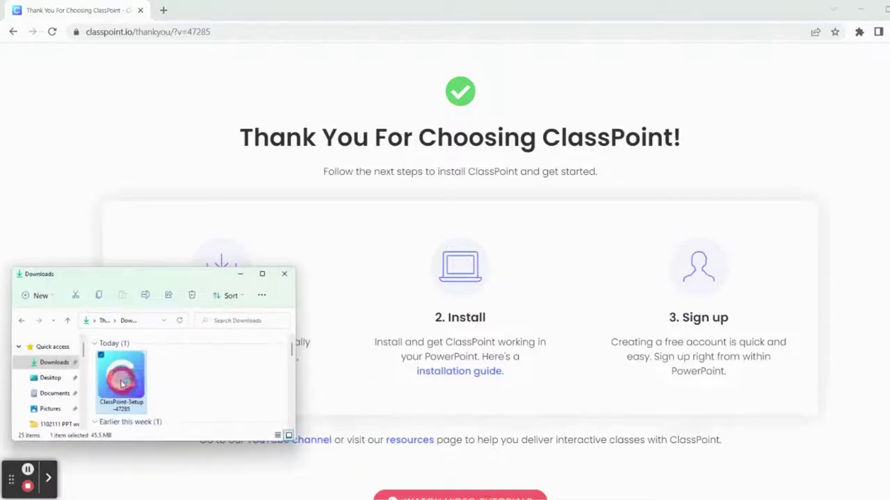
Step: Run ClassPoint-Setup, accept the licence, install and finish, then close the Downloads window
double_click(122, 384)
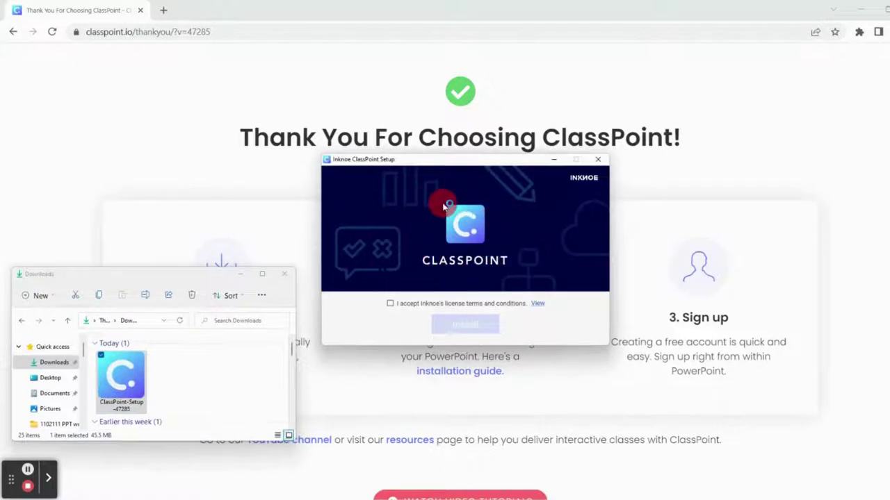
left_click(398, 306)
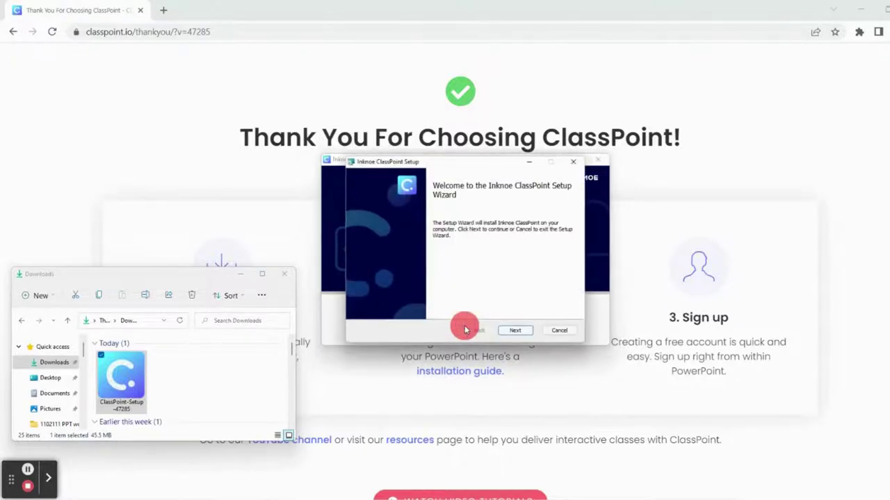
left_click(514, 331)
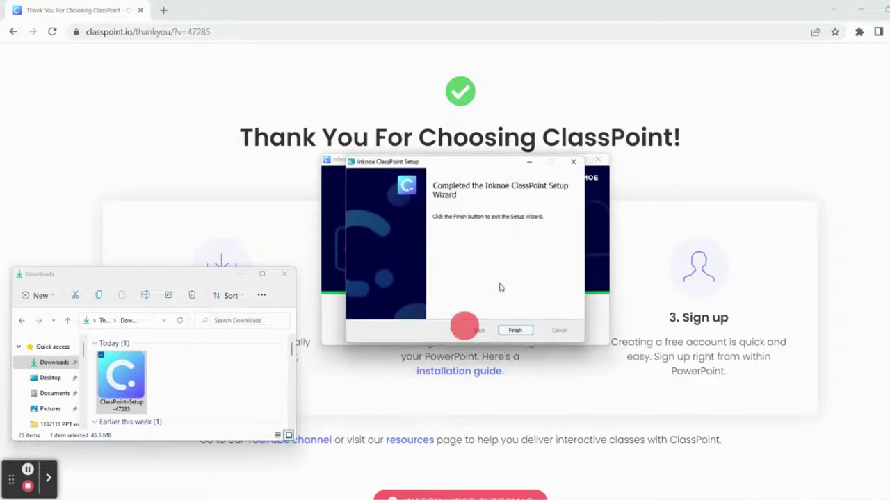
left_click(514, 331)
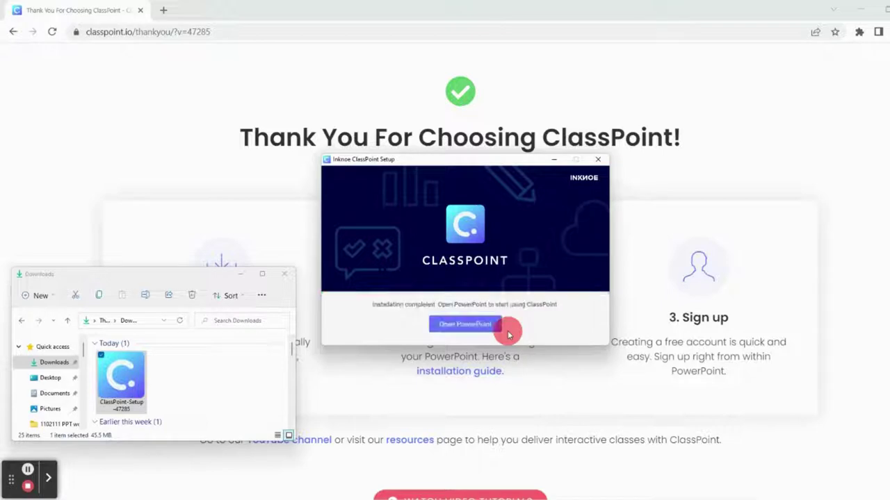
left_click(281, 279)
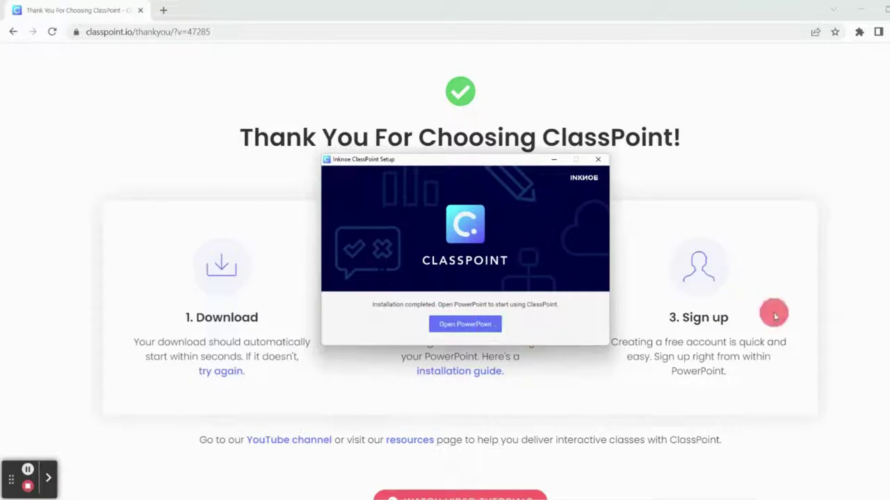
Step: Choose Open PowerPoint in the installer to open the Welcome to ClassPoint deck
left_click(445, 325)
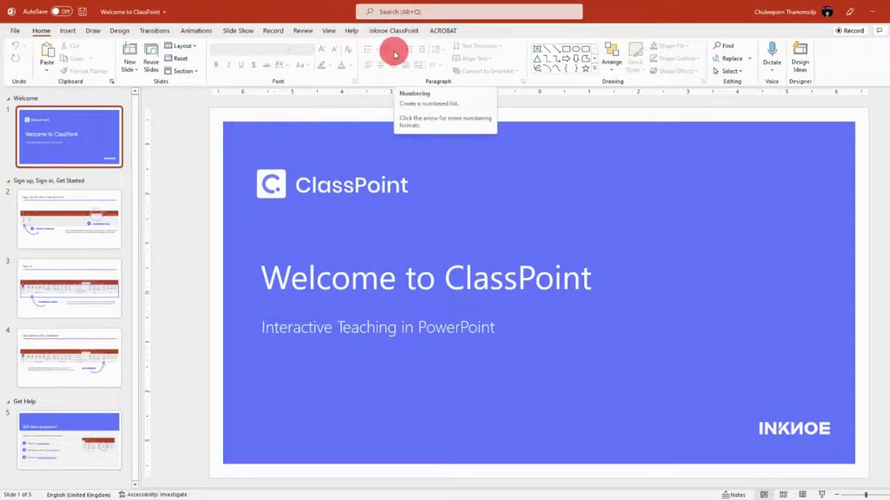
Step: Show the Inknoe ClassPoint tab and view welcome slides 2 through 5
left_click(393, 30)
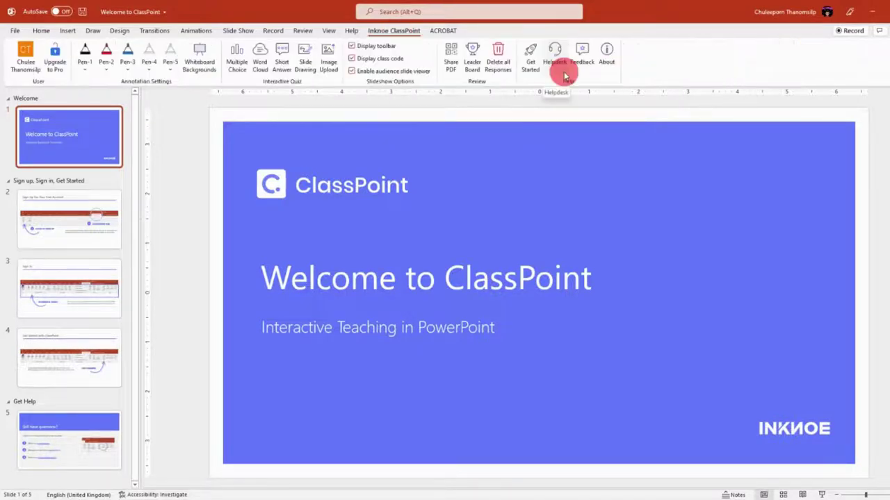
left_click(102, 228)
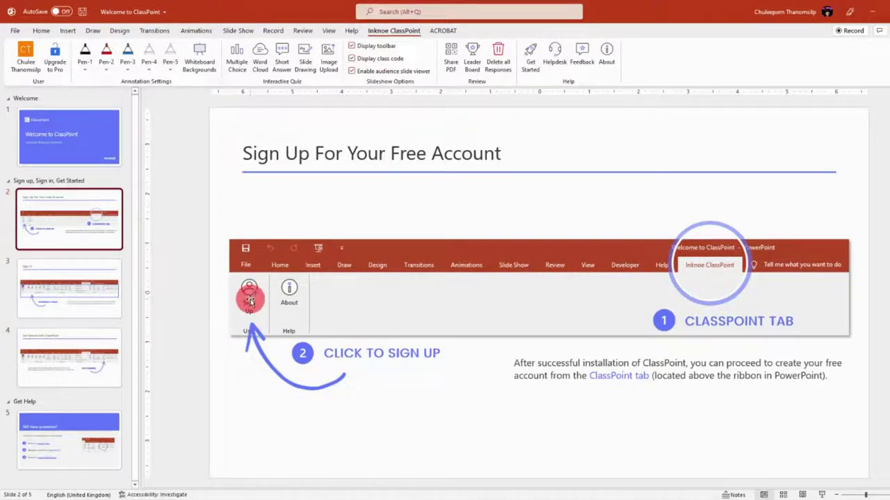
left_click(104, 290)
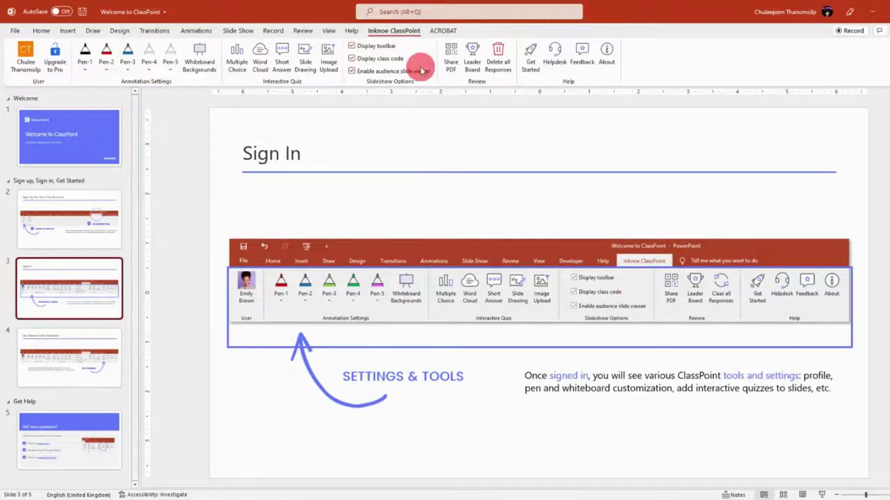
left_click(107, 348)
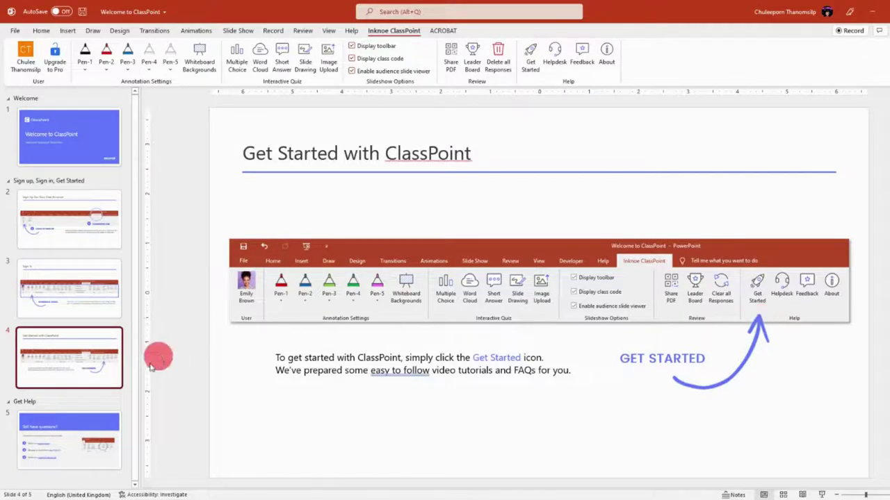
left_click(79, 440)
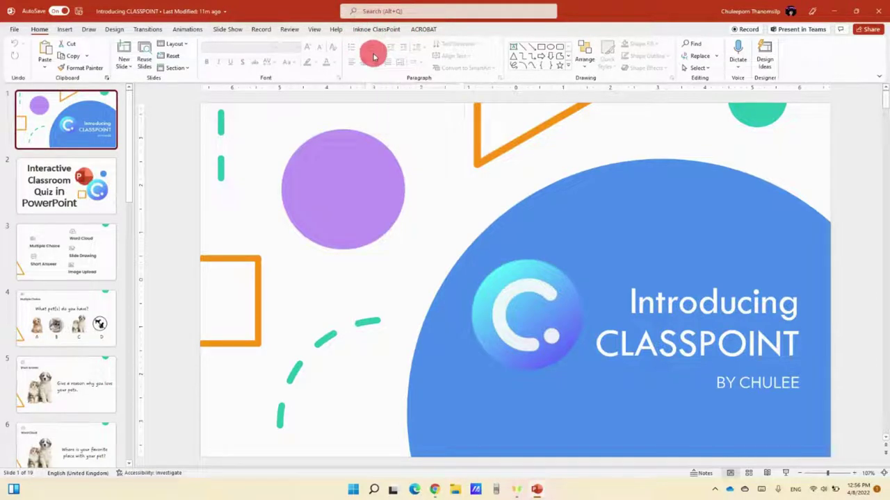
Step: Show the Inknoe ClassPoint tab and move via slide 2 to the quiz-types slide 3
left_click(382, 31)
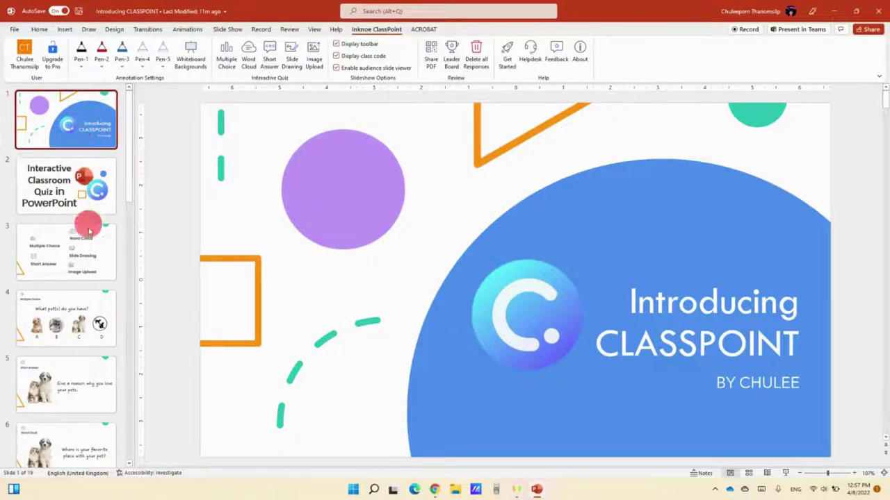
left_click(93, 200)
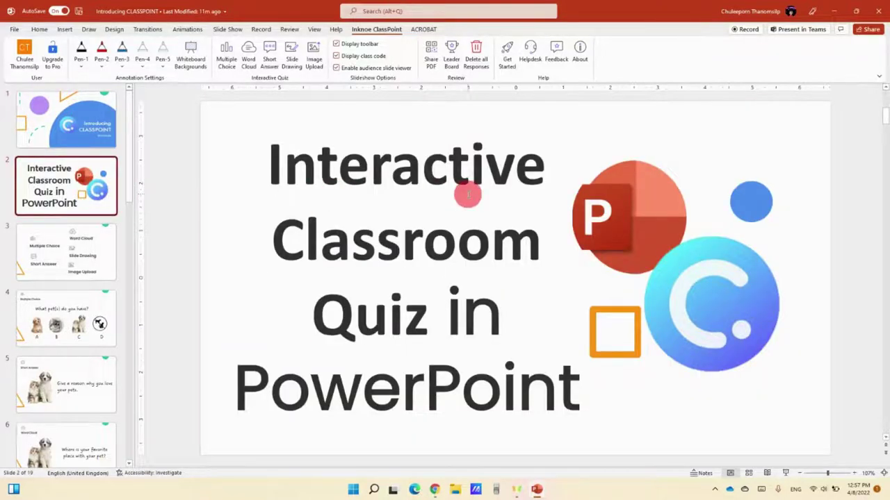
left_click(108, 254)
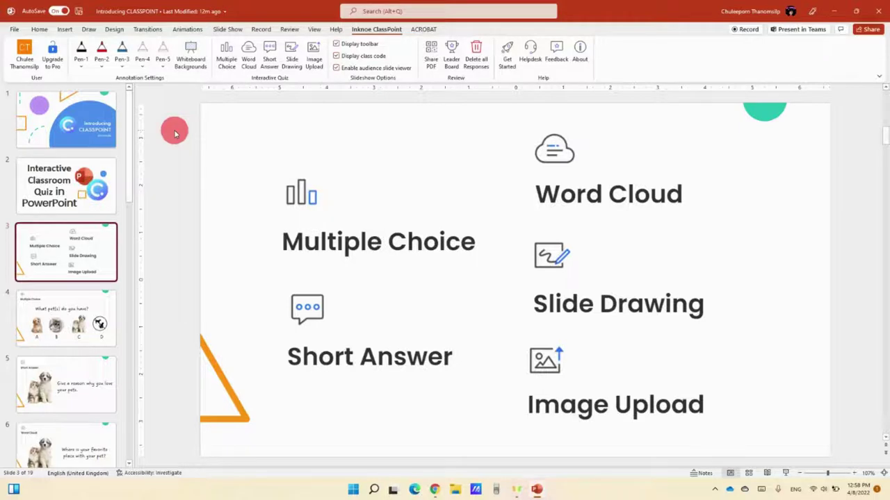
Step: Add a Multiple Choice quiz to the 'What pet(s) do you have?' slide, placed beside the title
left_click(85, 293)
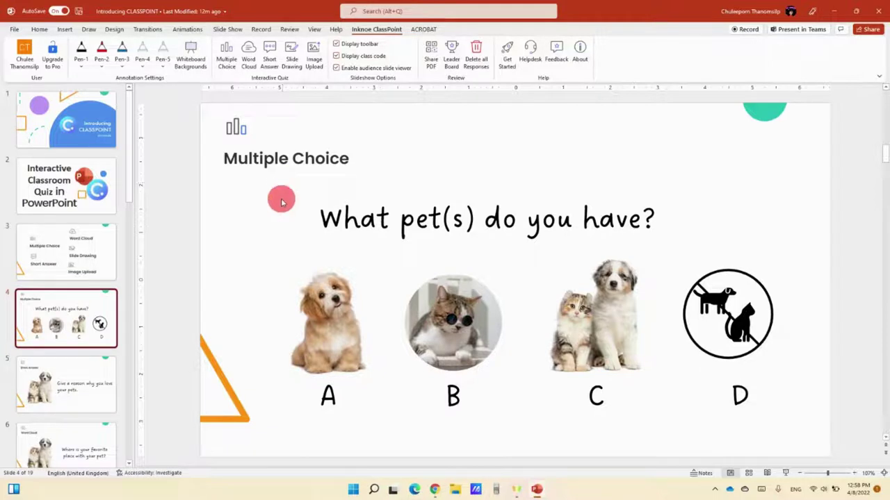
left_click(228, 66)
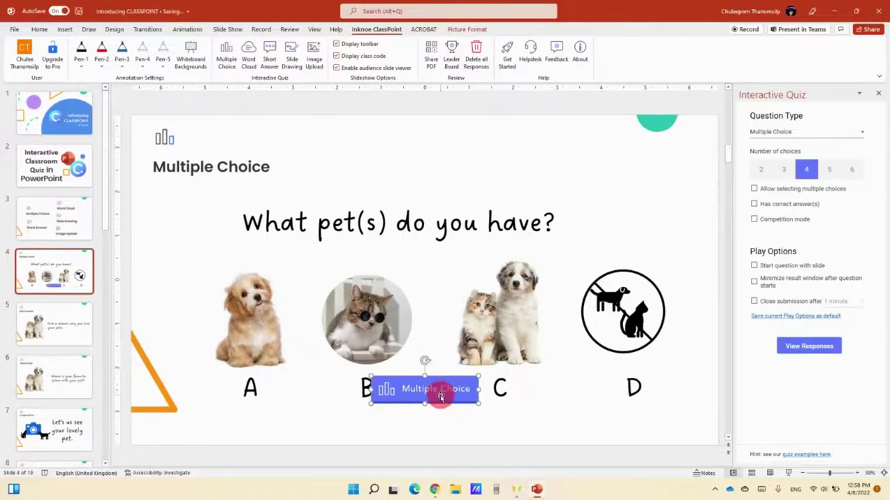
mouse_move(440, 396)
left_mouse_down()
mouse_move(556, 203)
mouse_move(533, 411)
mouse_move(586, 171)
left_mouse_up()
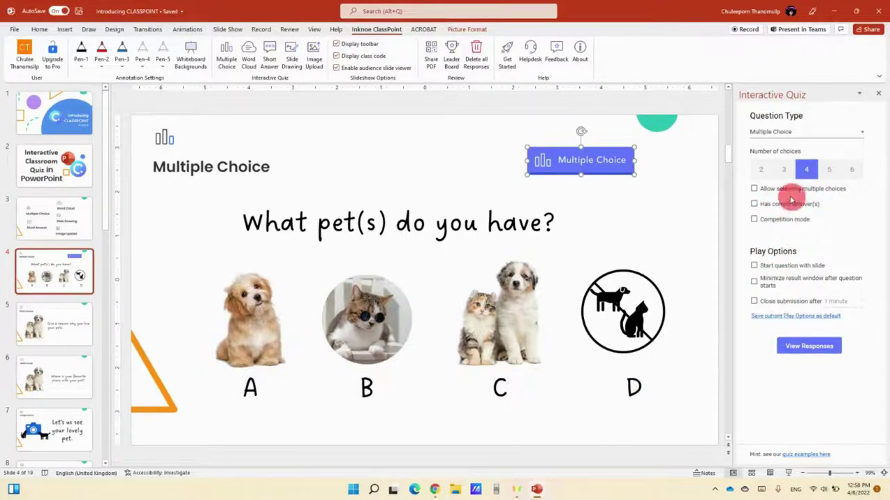
left_click(753, 190)
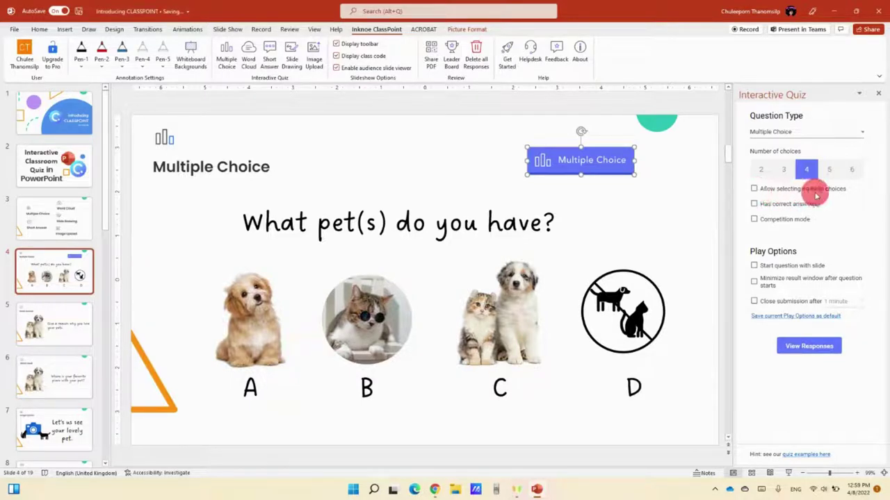
left_click(754, 204)
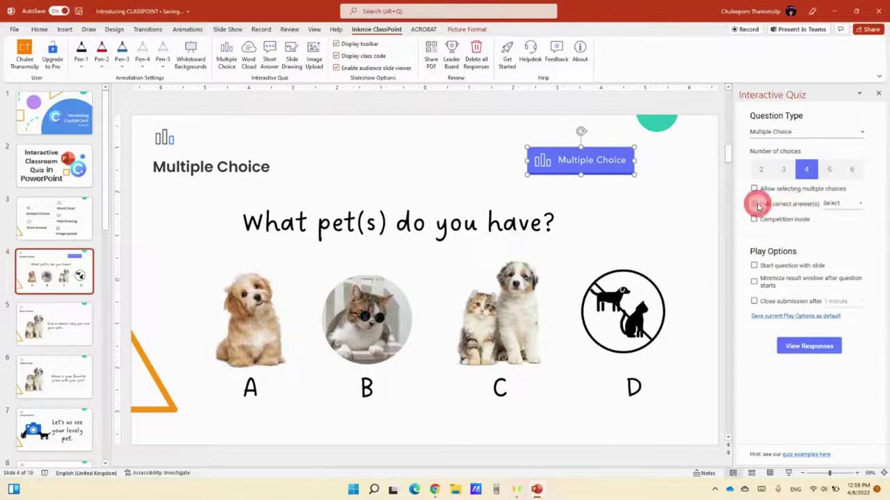
left_click(831, 202)
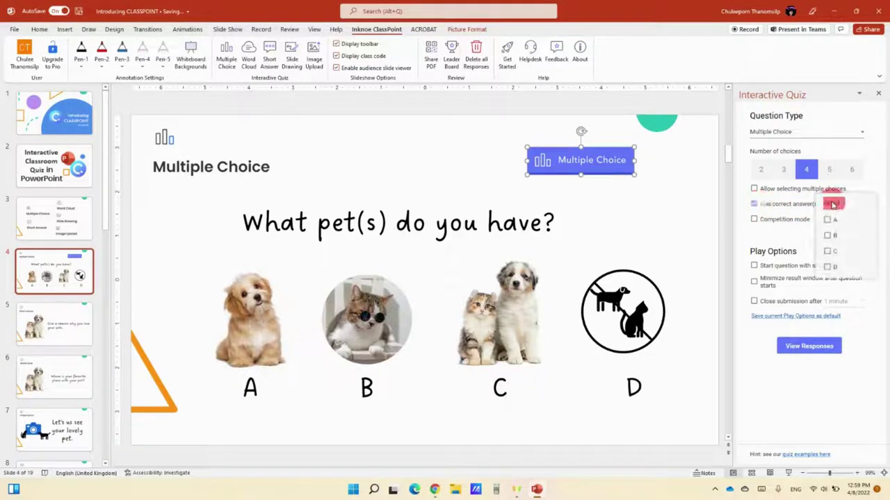
left_click(754, 203)
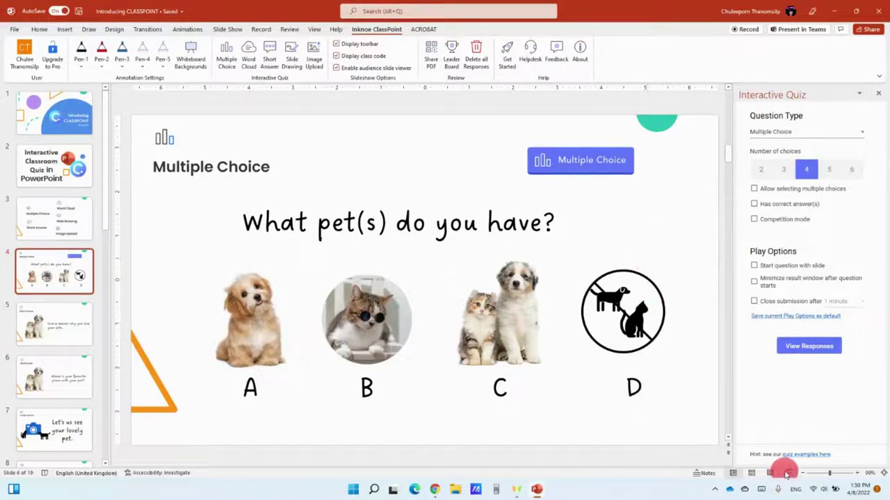
Step: Close the Interactive Quiz pane and start the slide show from slide 1
left_click(80, 122)
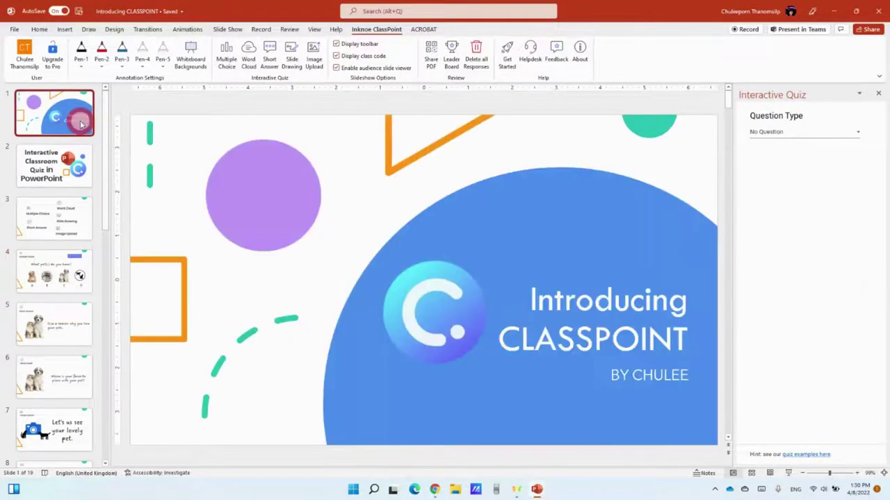
left_click(881, 98)
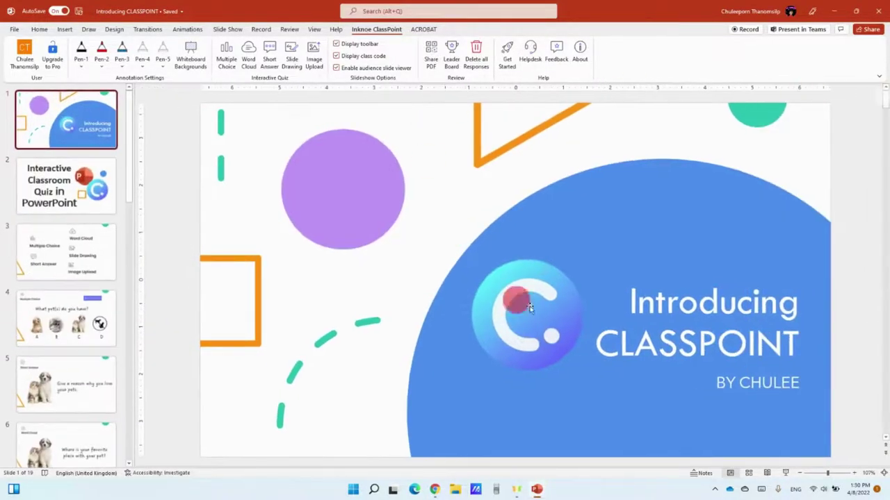
left_click(782, 472)
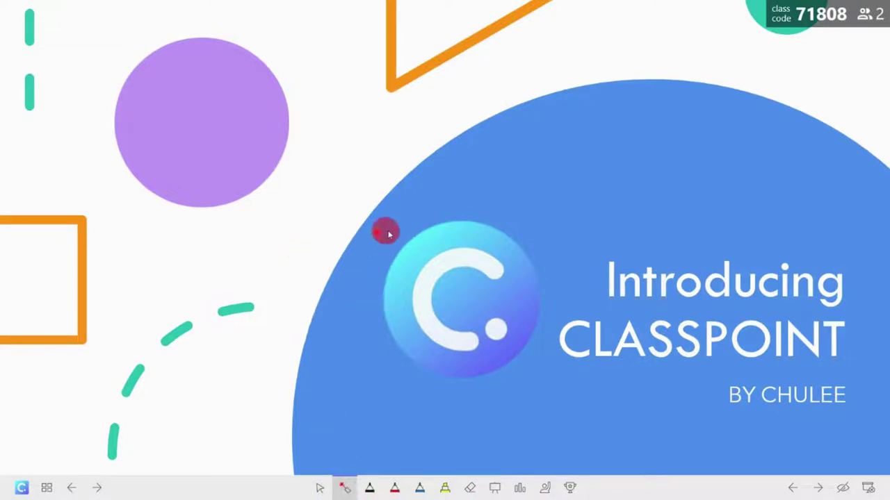
Step: Select the black pen and advance three slides to the pet quiz slide
left_click(379, 489)
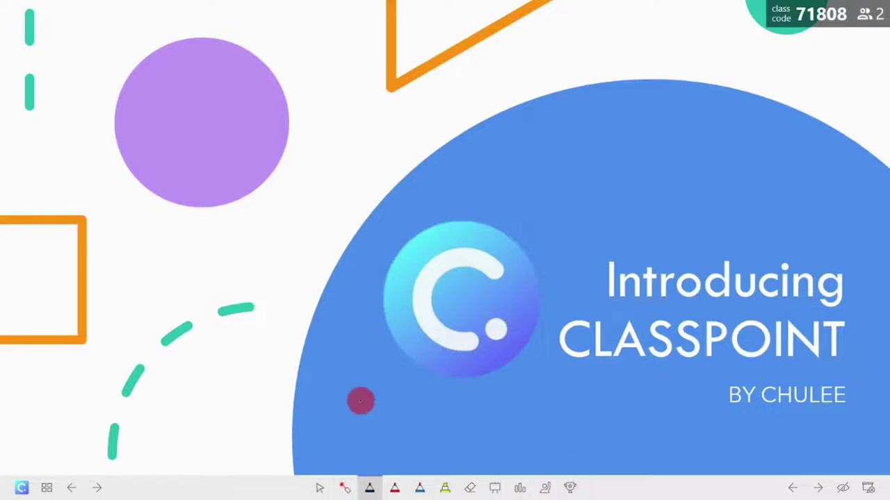
left_click(99, 487)
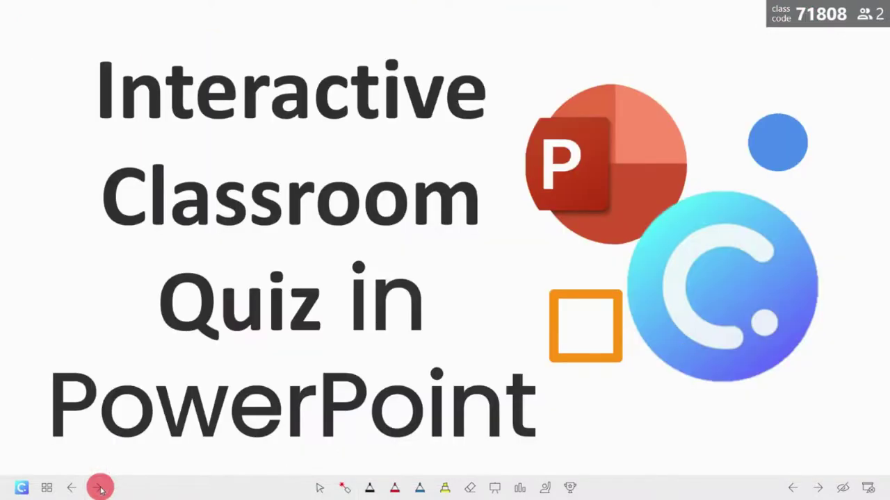
left_click(98, 487)
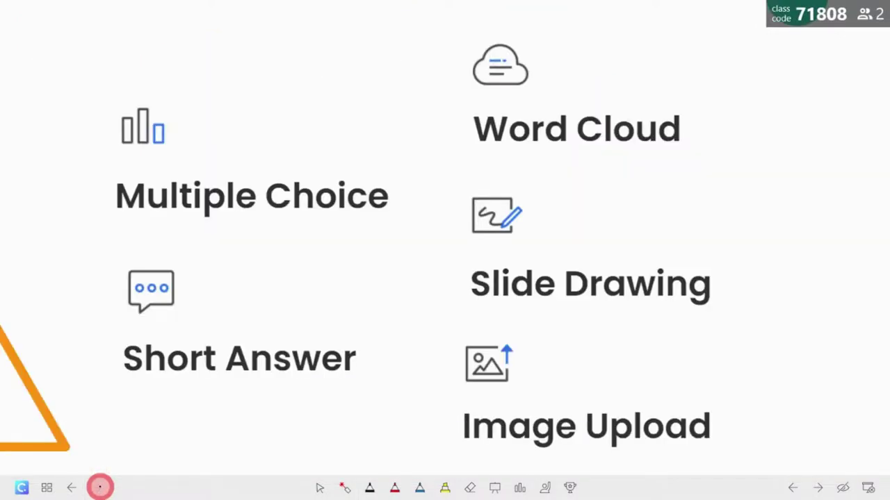
key("ctrl+p")
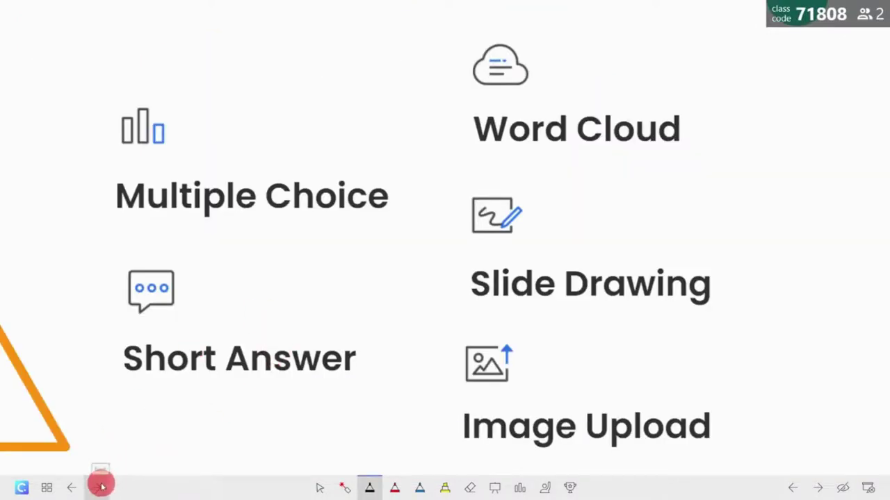
left_click(98, 487)
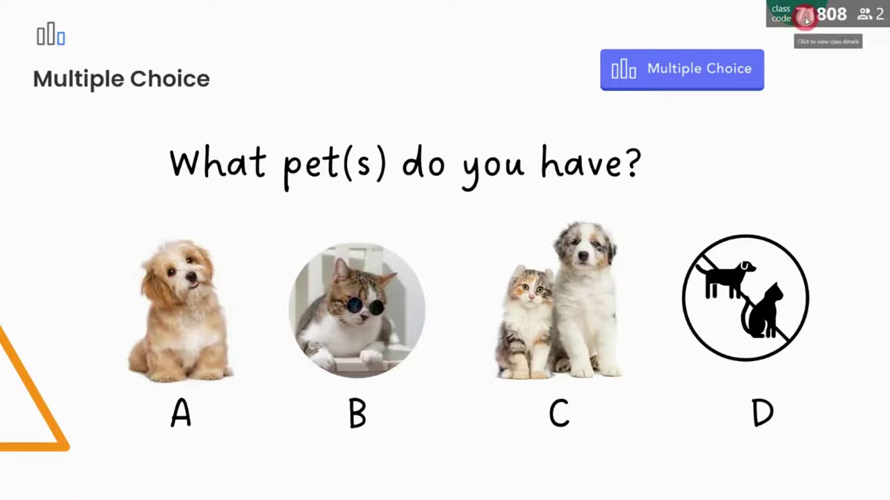
Step: Generate a new class code in My Class, confirming removal of joined participants
left_click(805, 15)
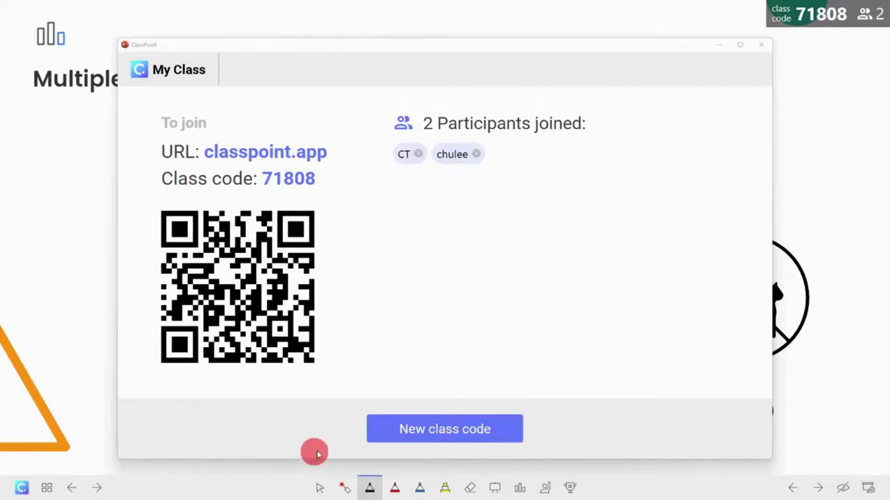
left_click(425, 439)
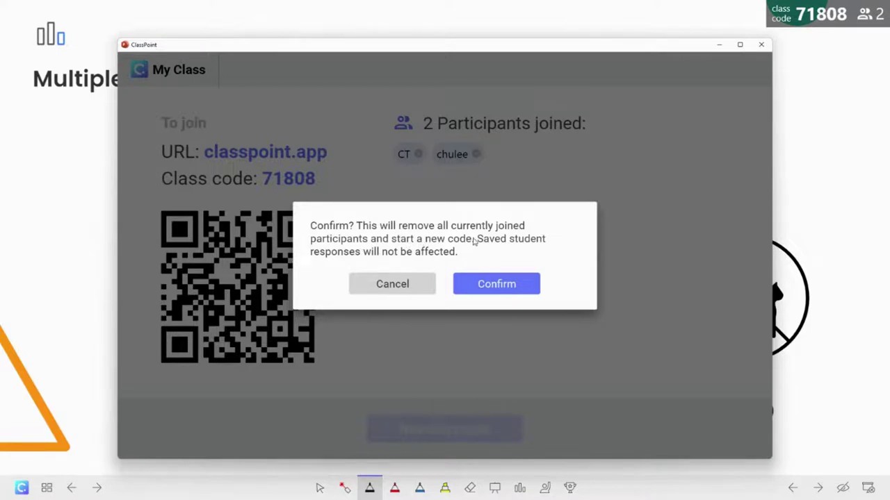
left_click(463, 285)
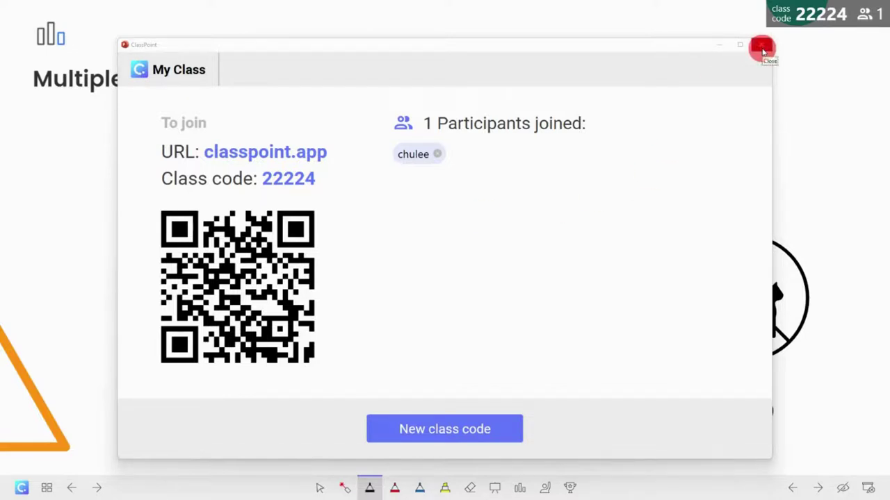
left_click(762, 48)
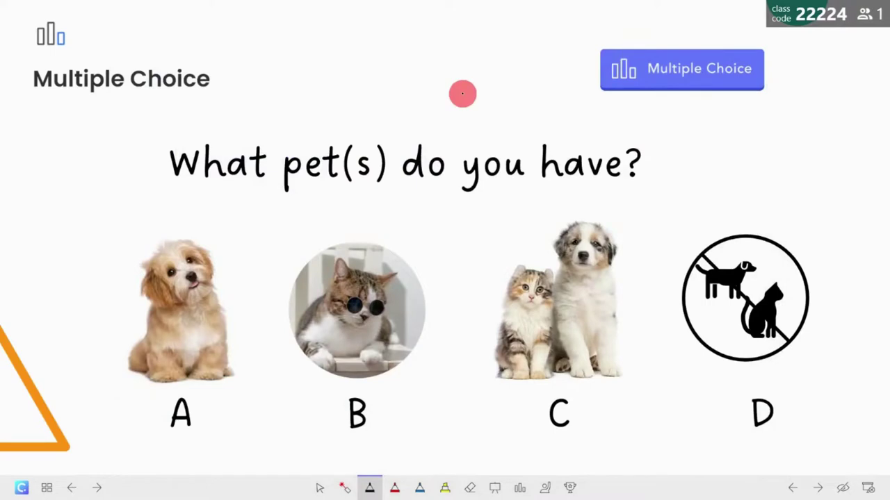
Step: Run the pet Multiple Choice quiz, close submissions after one B answer, and save for review
left_click(656, 78)
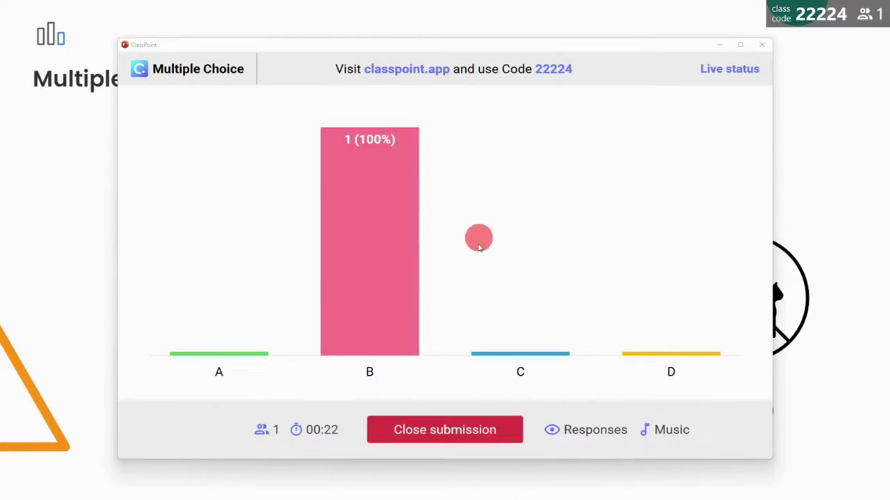
left_click(459, 432)
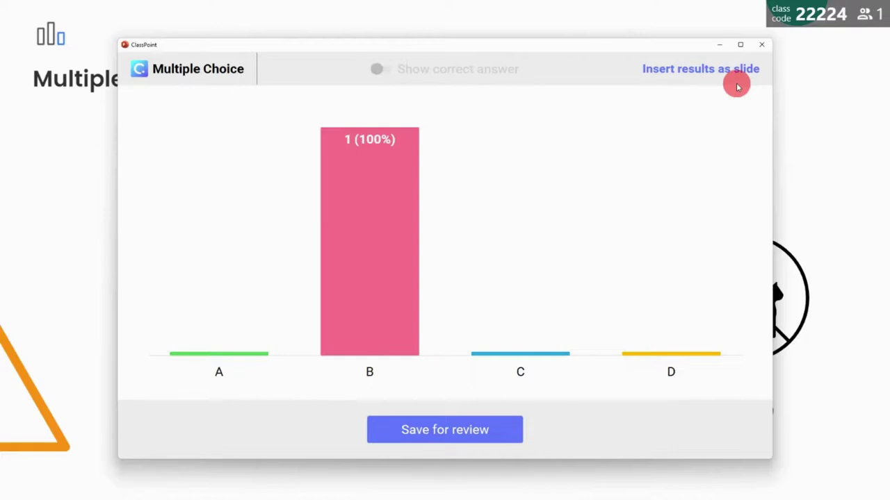
left_click(406, 433)
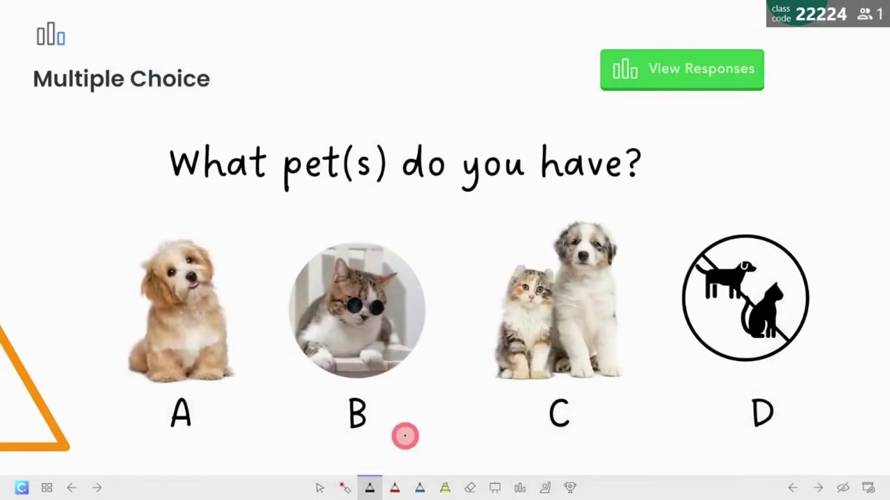
Step: Insert the pet quiz responses as a chart slide showing B at 100%, then leave pen mode
left_click(652, 69)
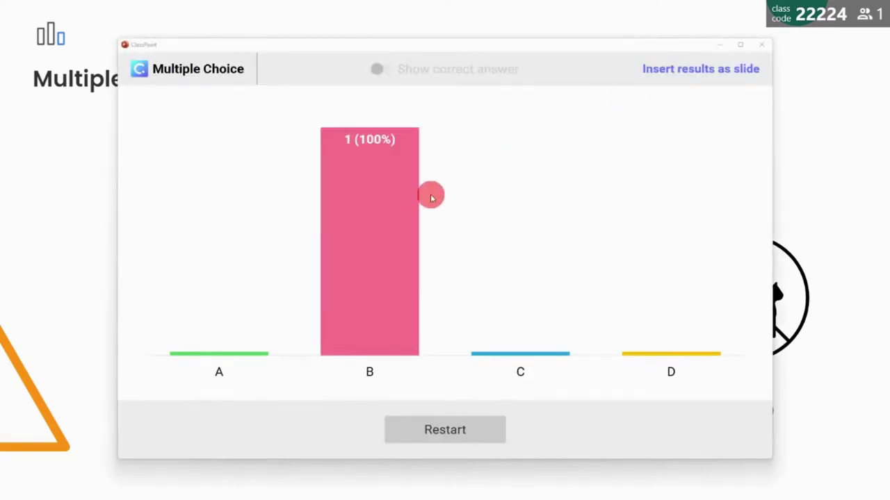
left_click(680, 76)
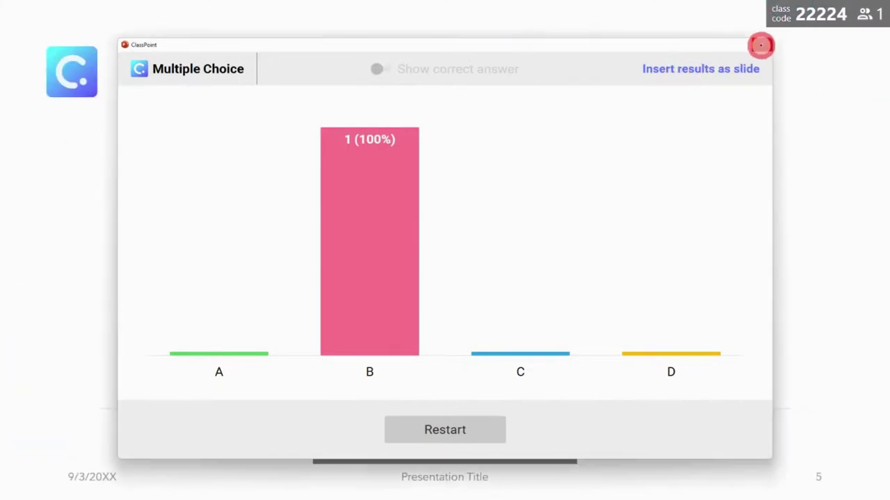
left_click(761, 44)
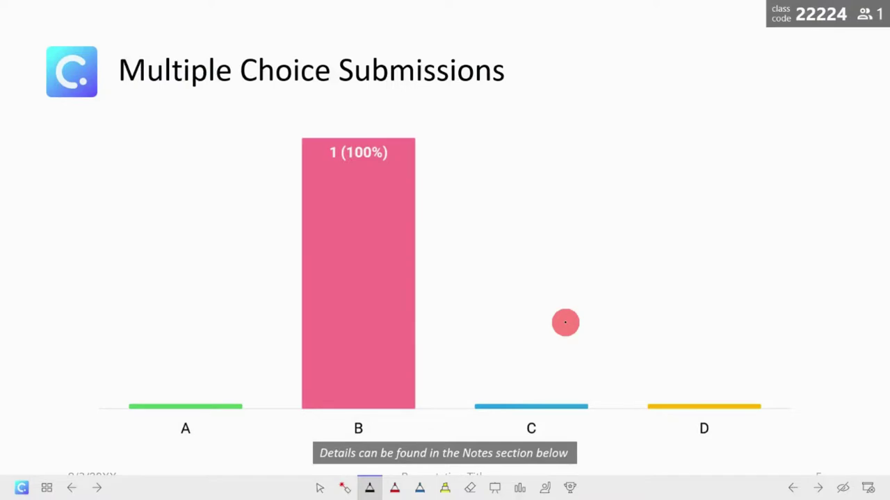
key("ctrl+a")
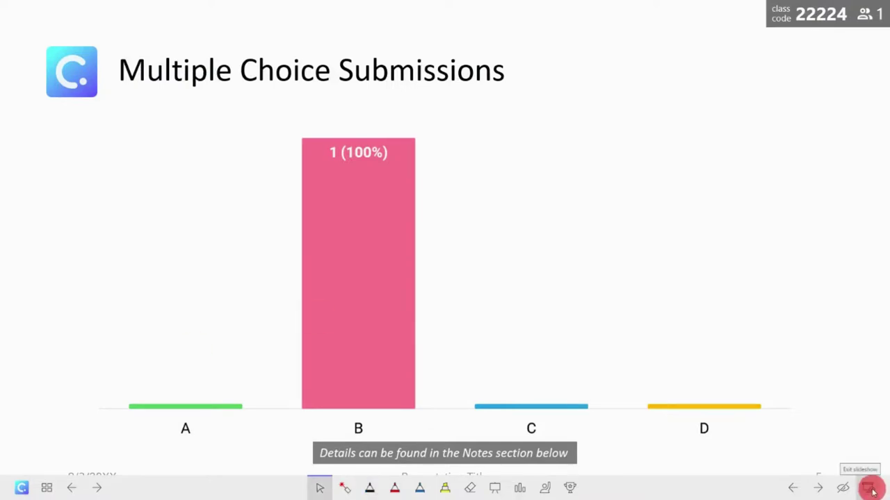
Step: Exit the ClassPoint slideshow back to editing view on slide 5
left_click(872, 490)
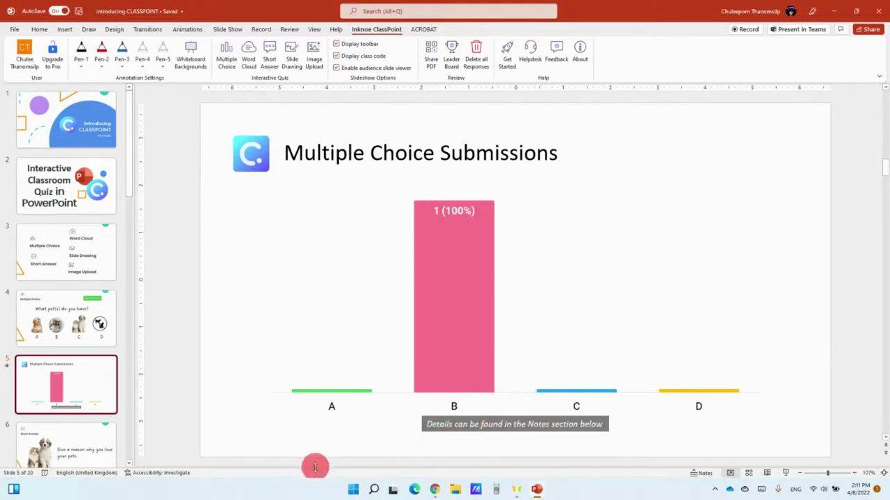
Step: Enlarge the Notes pane to show response counts A(0), B(1), C(0), D(0)
left_click_drag(314, 467, 324, 383)
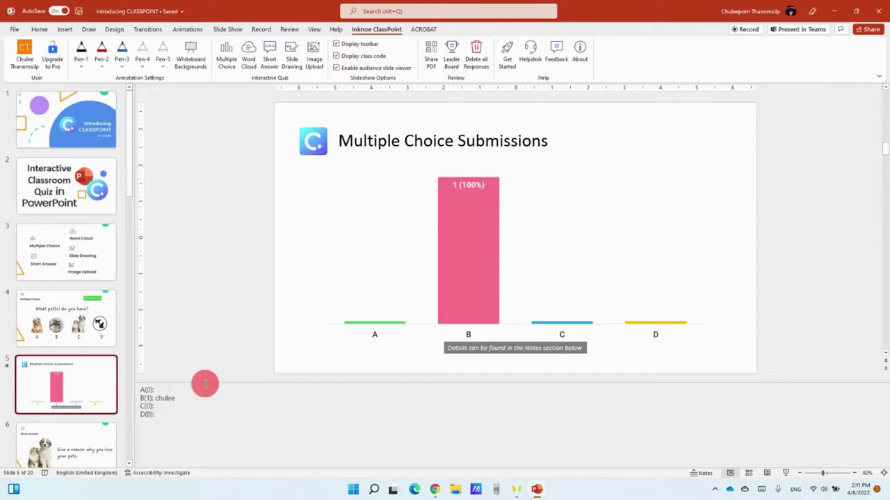
left_click_drag(205, 384, 204, 393)
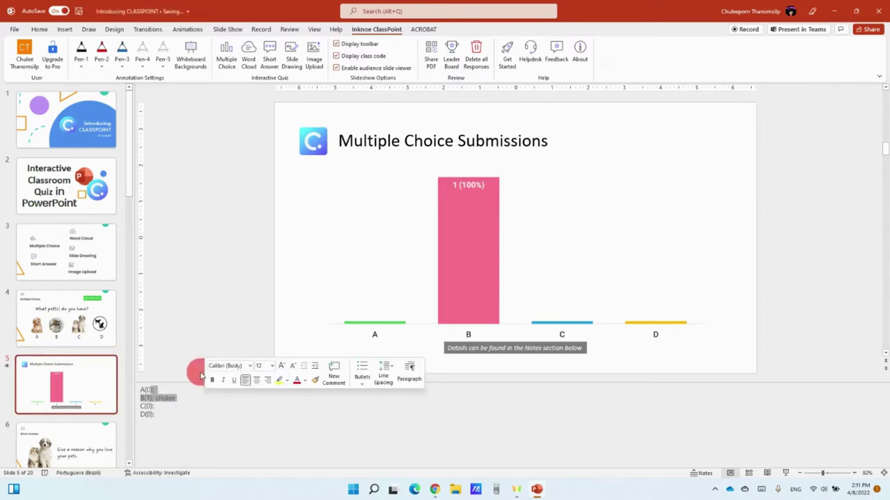
left_click(200, 376)
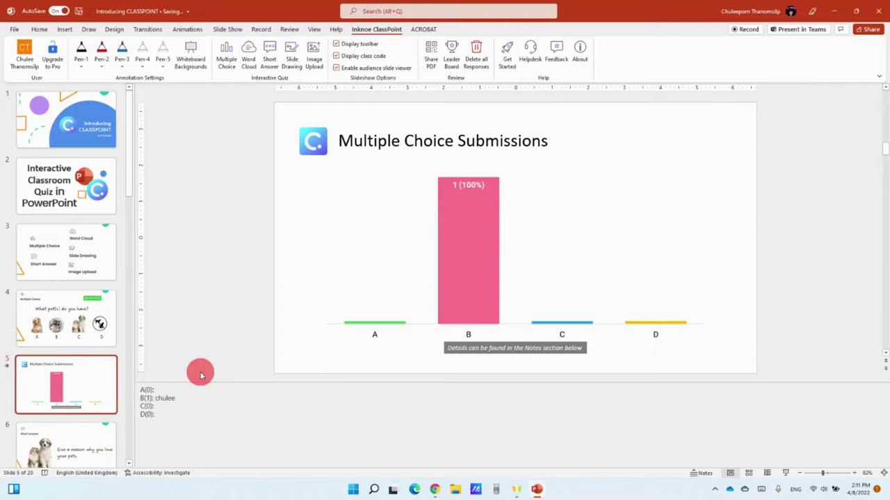